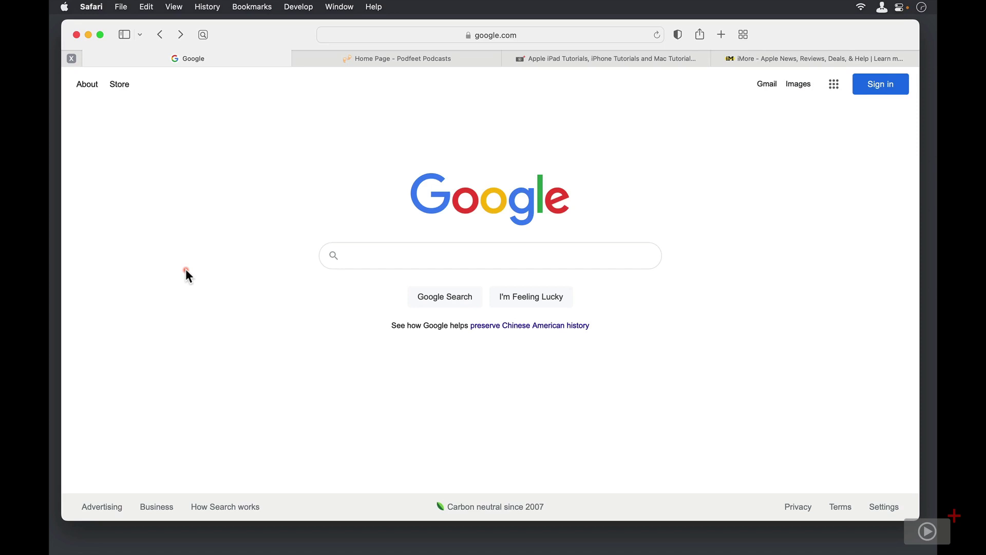
Search Google for 'Audio Hijack' and scroll through the results, then back to the top
left_click(372, 254)
type("Audio Hijack")
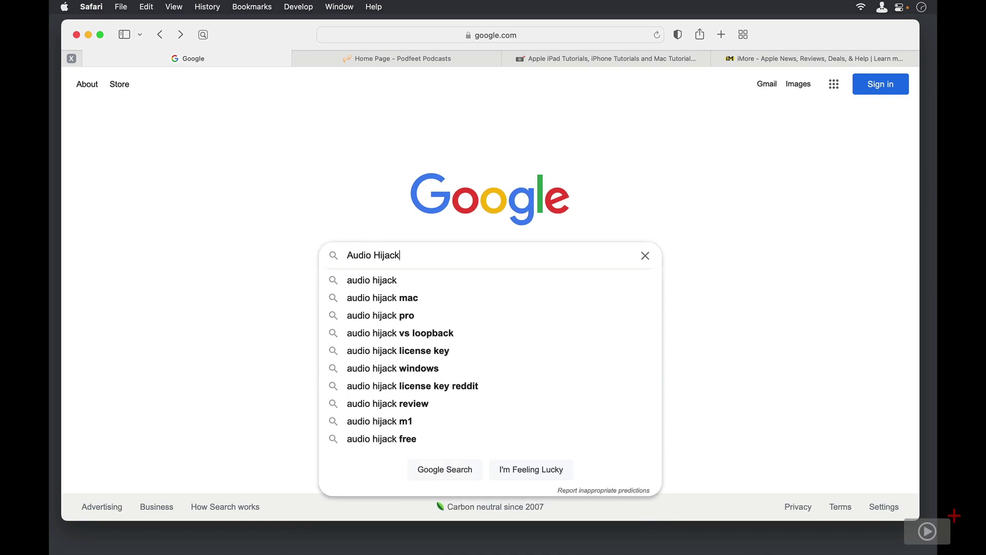
key("Return")
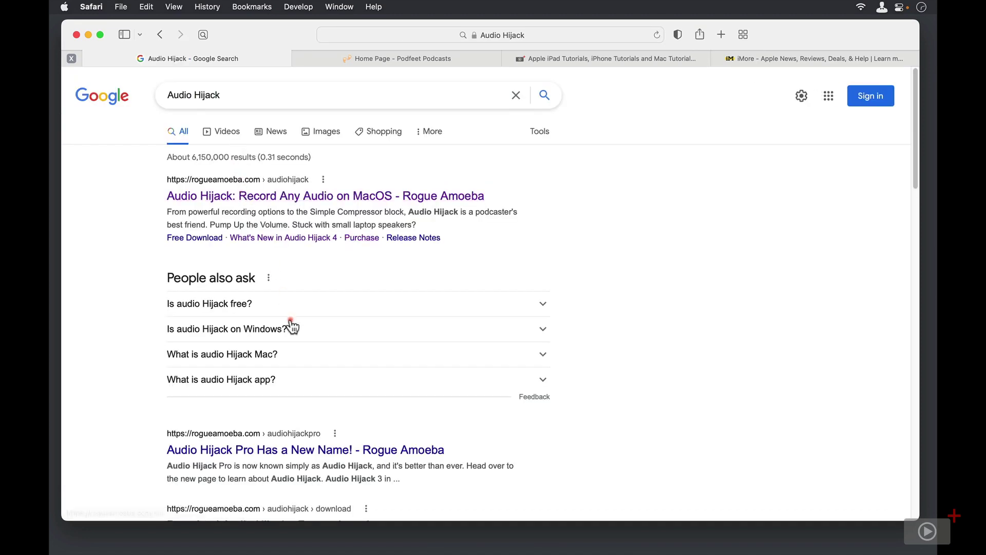
scroll(291, 321, "down", 2)
scroll(291, 319, "down", 10)
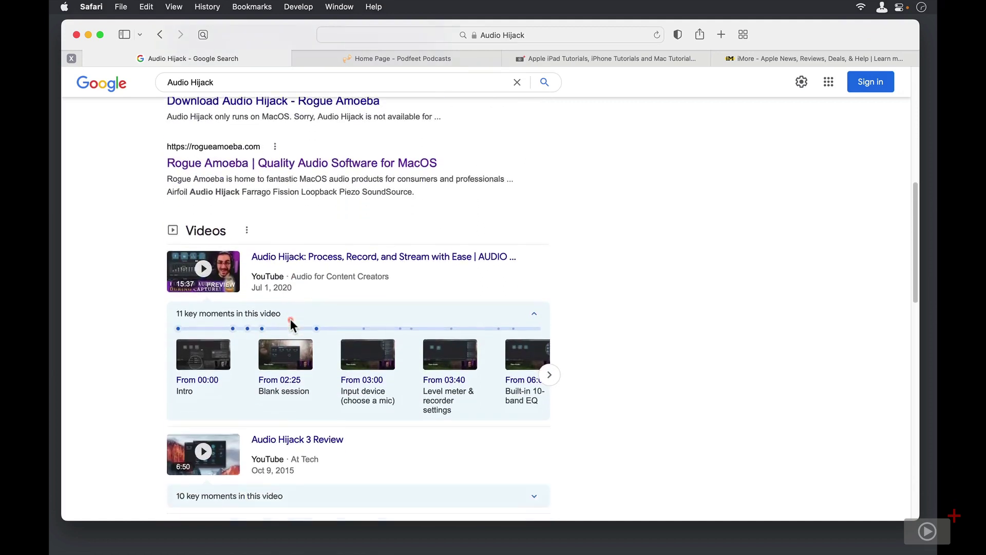
scroll(291, 319, "up", 12)
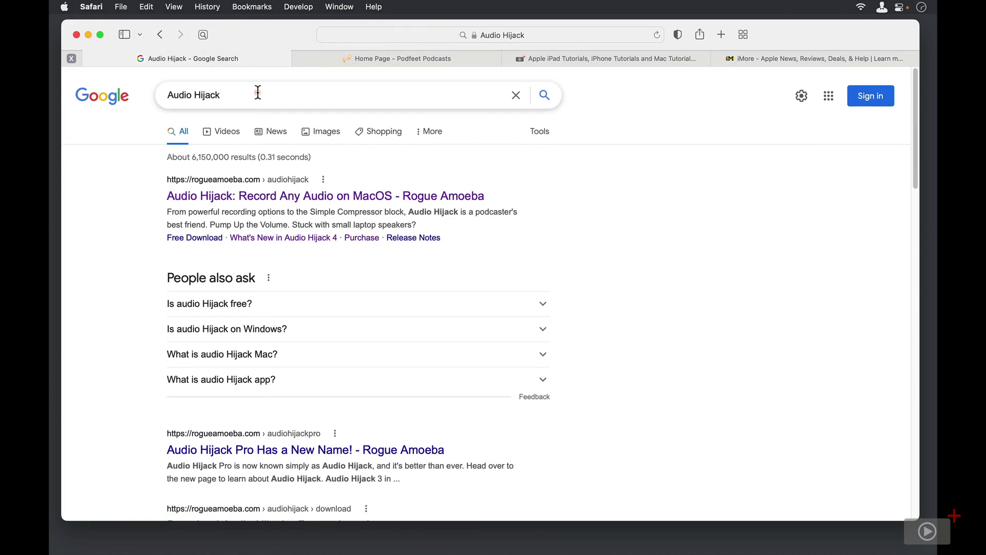
Run the Podfeet Podcasts site search for 'Audio Hijack', return home, then switch to ScreenCastsOnline
left_click(394, 60)
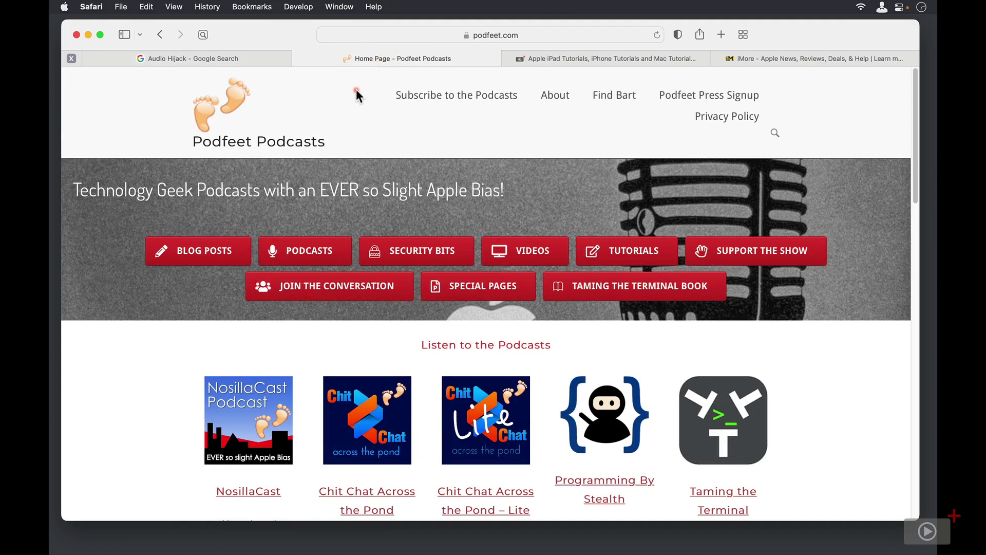
left_click(775, 137)
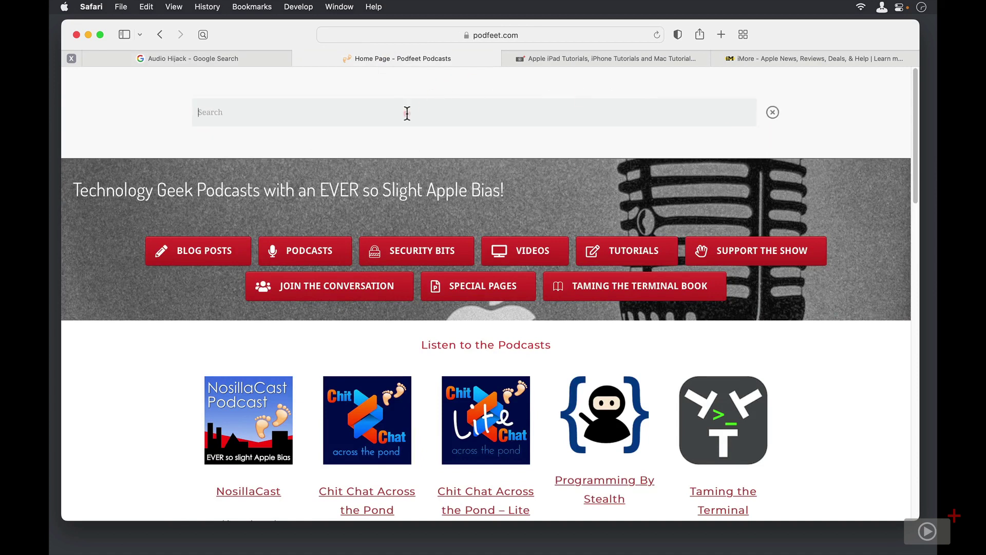
type("Audio Hijack")
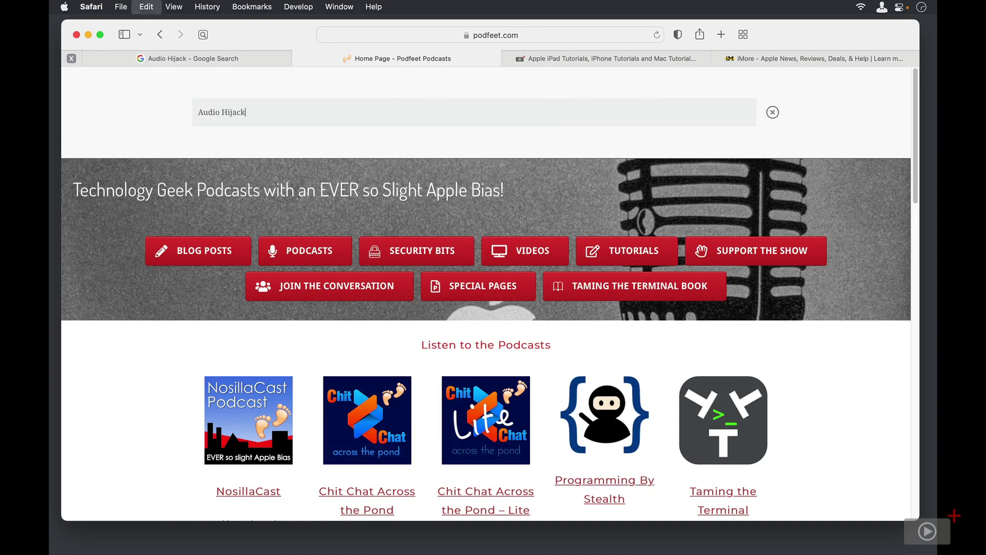
key("Return")
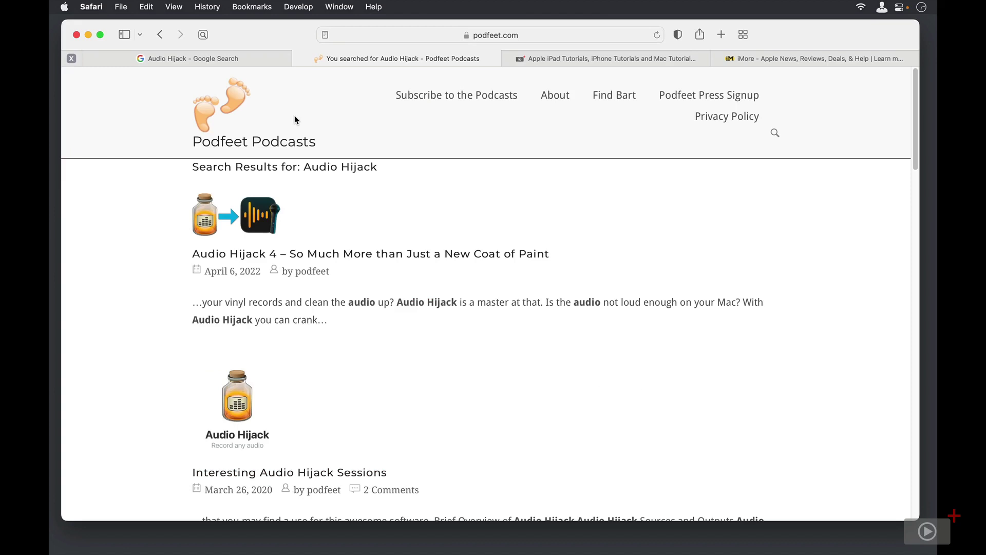
left_click(160, 34)
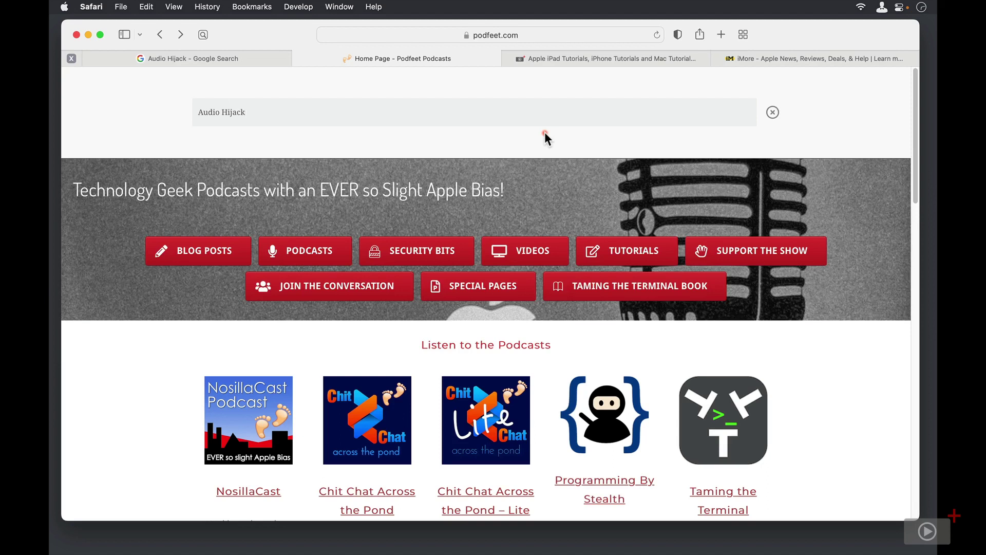
left_click(556, 60)
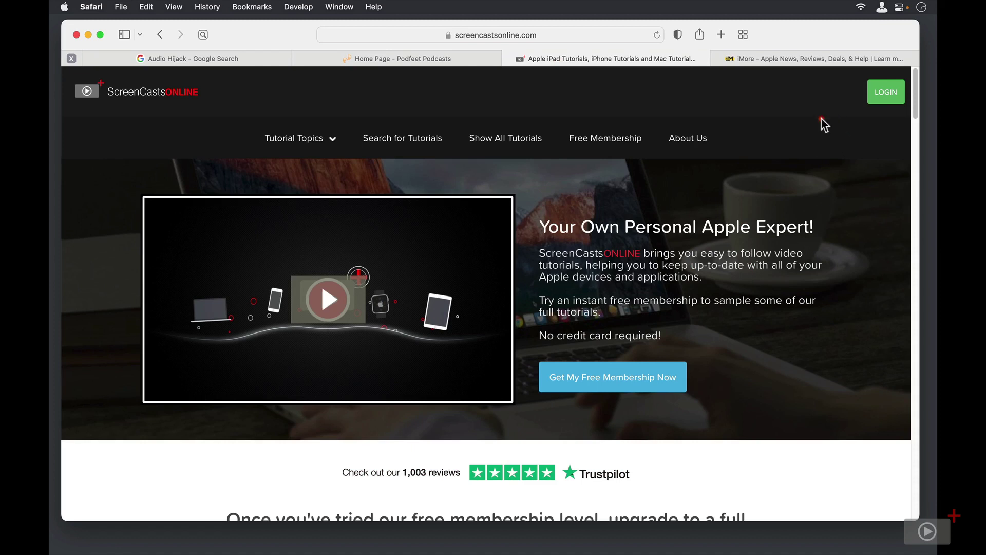
Search ScreenCastsOnline tutorials for 'Audio Hijack', review the four results, and go back
left_click(394, 142)
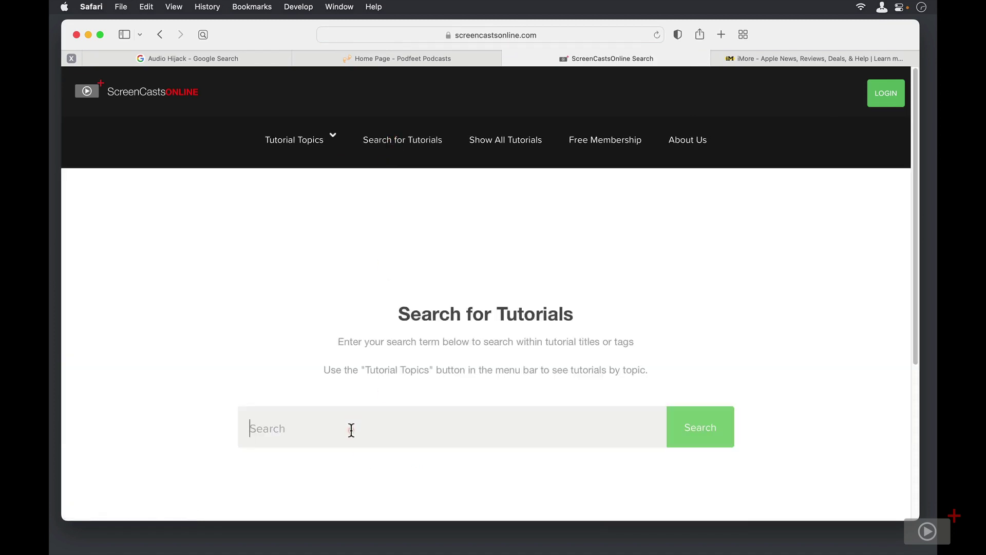
type("Audio Hijack")
key("Return")
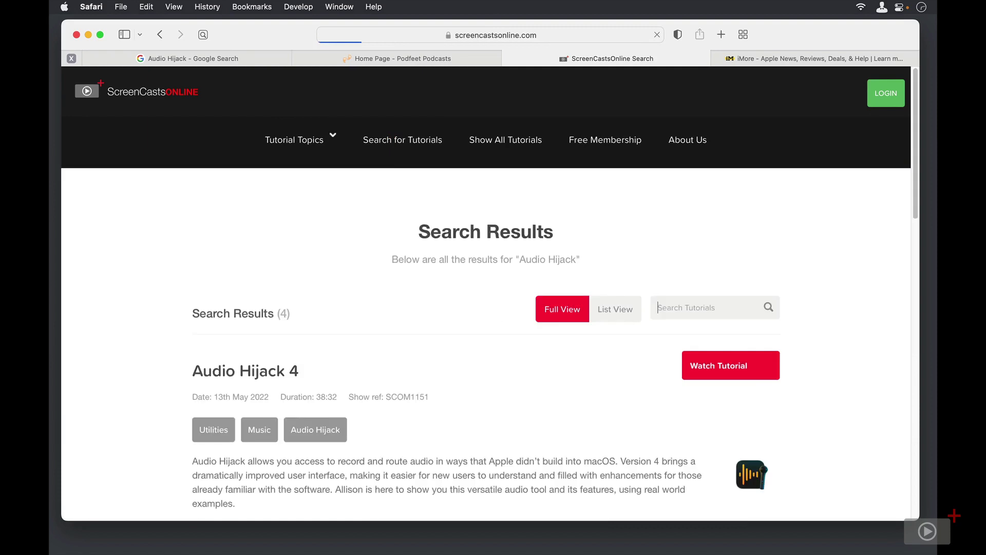
scroll(400, 420, "down", 3)
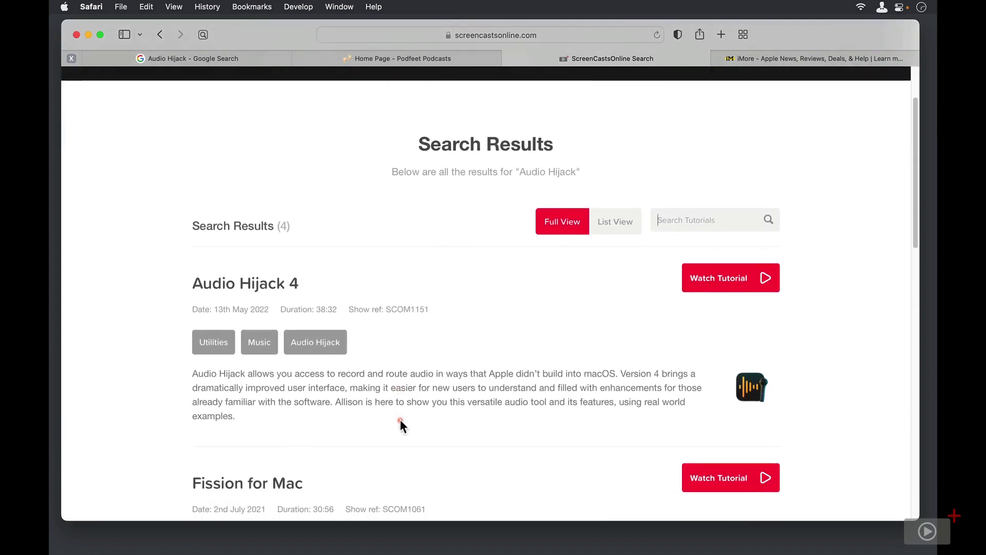
scroll(409, 359, "up", 3)
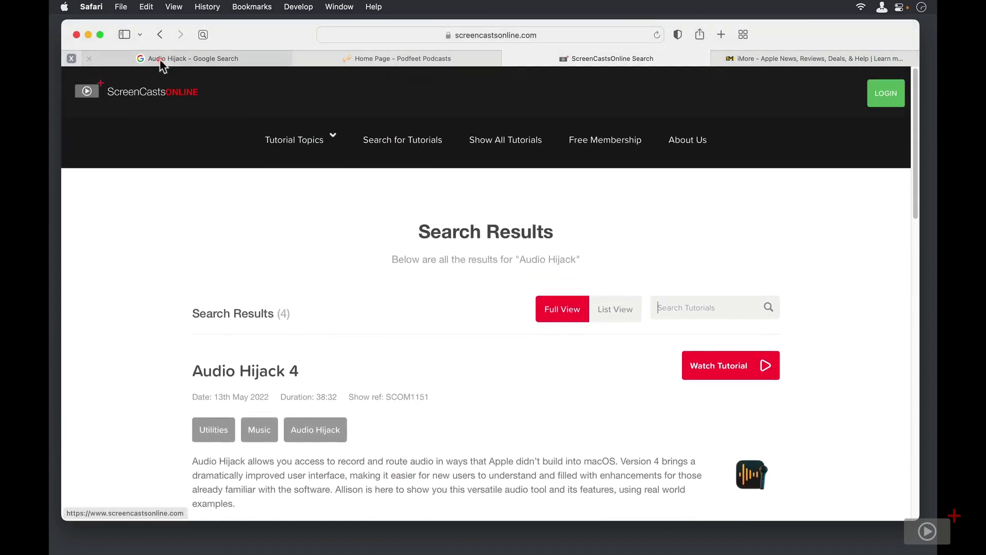
left_click(161, 35)
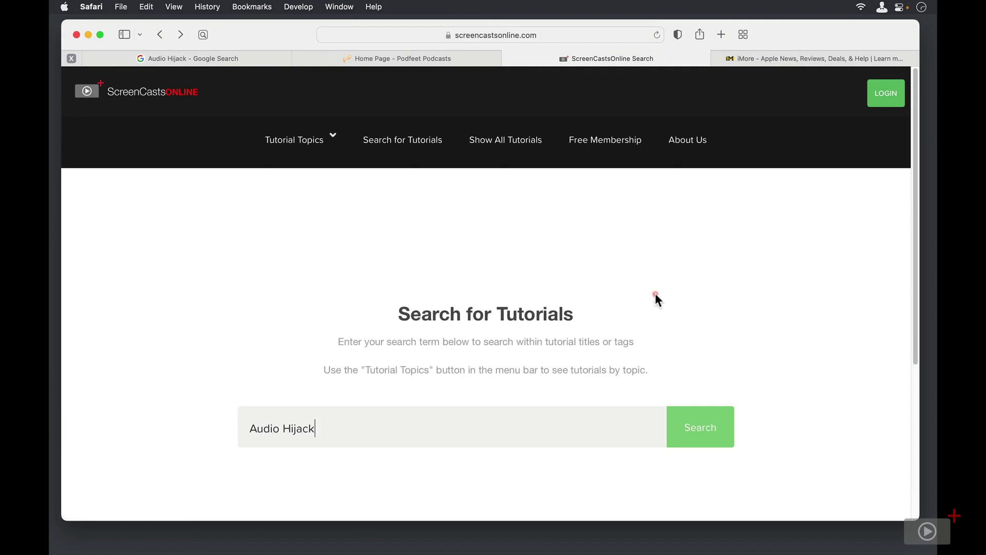
Search the iMore site for 'Audio Hijack' and go back from the article results
left_click(757, 56)
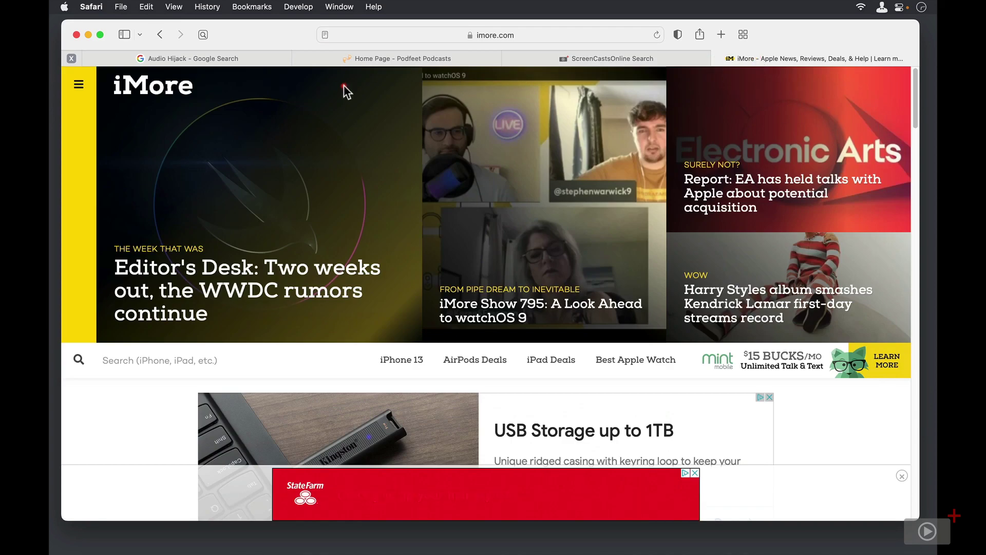
left_click(119, 362)
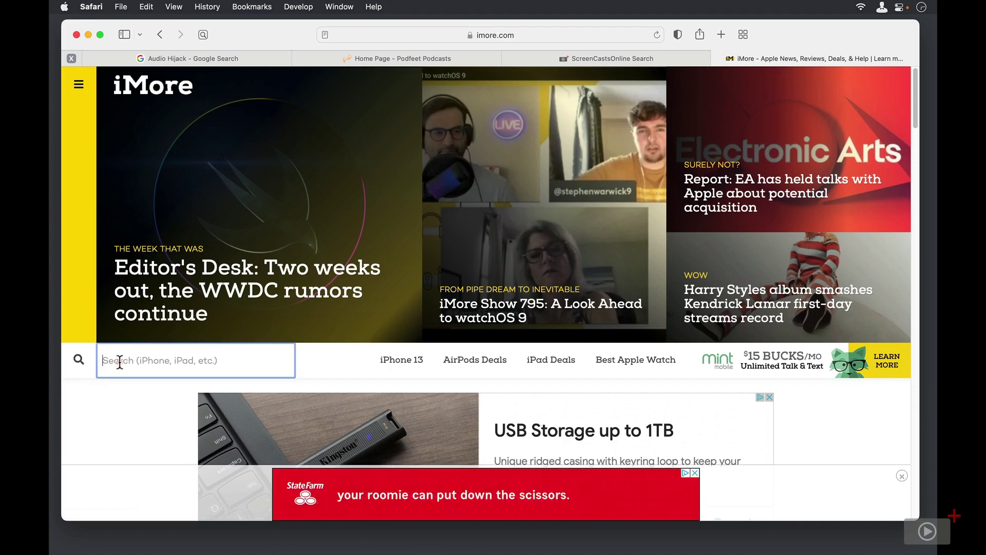
type("Audio Hijack")
key("Return")
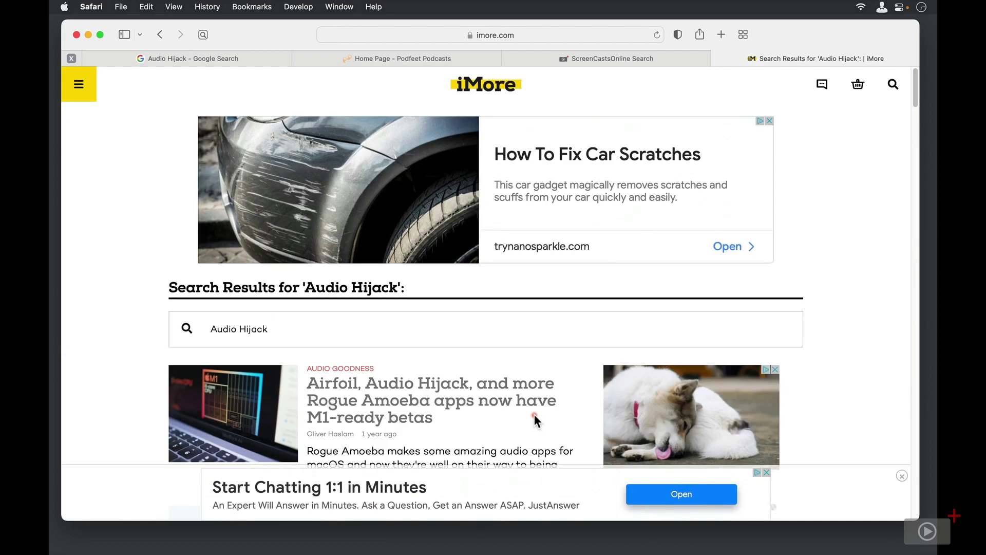
left_click(160, 34)
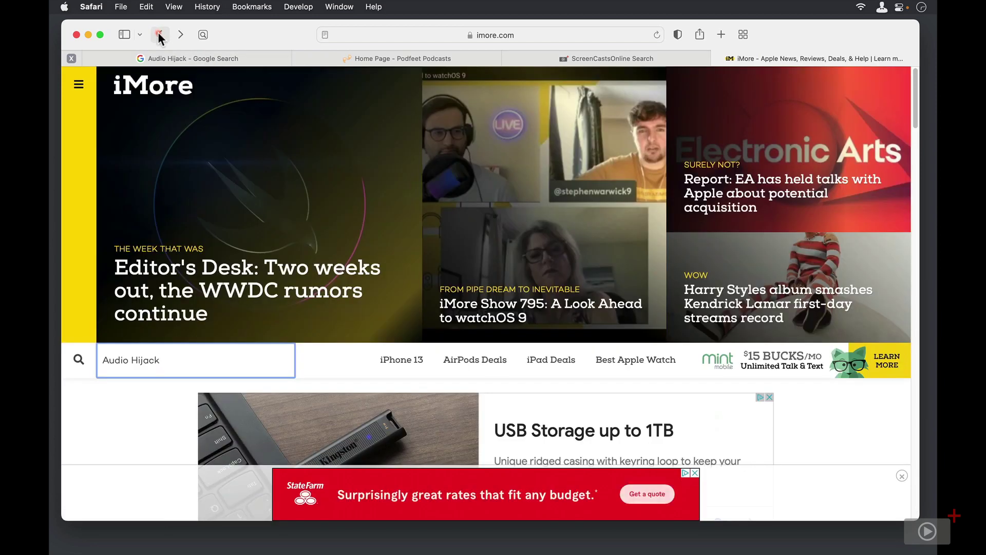
Limit the Google search to 'Audio Hijack site:podfeet.com' and preview the top article
mouse_move(170, 62)
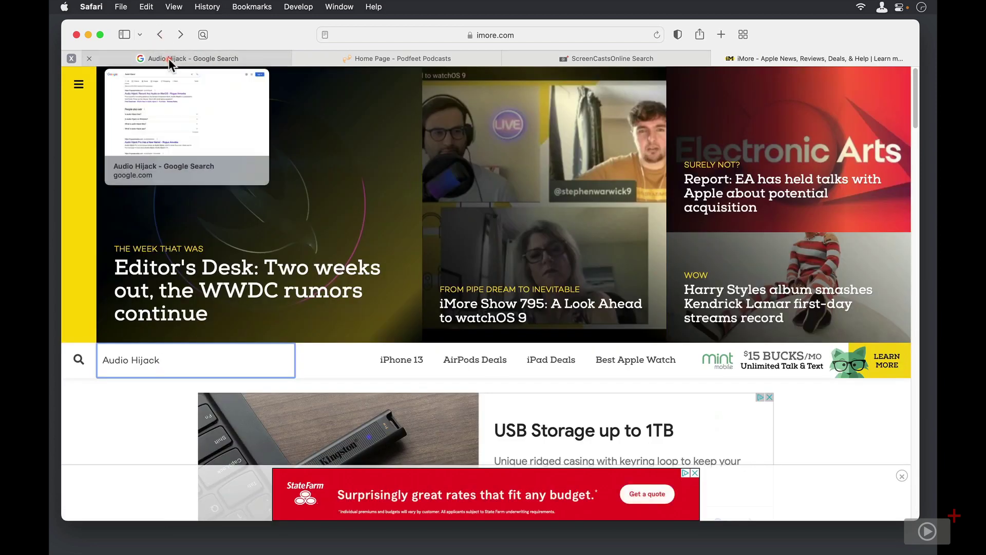
left_click(169, 60)
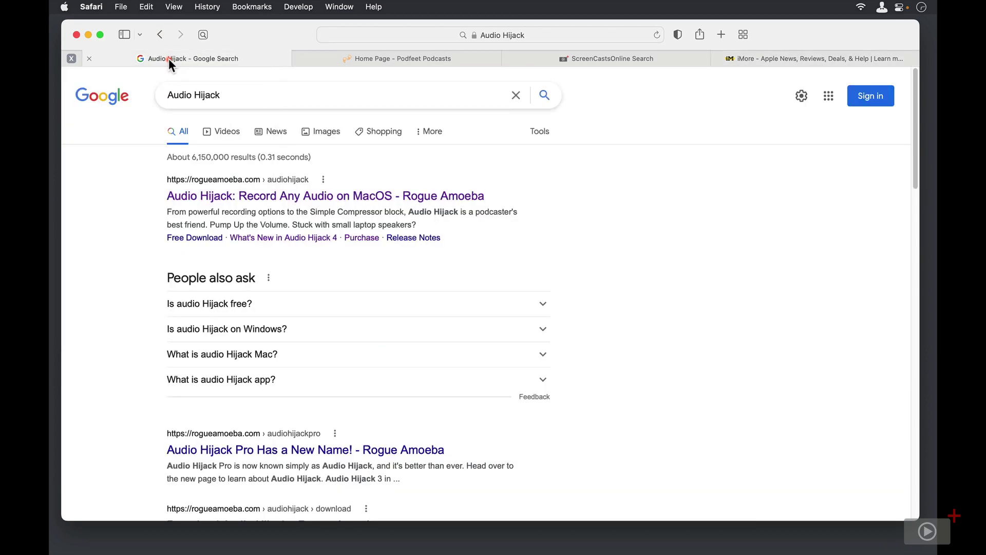
left_click(227, 94)
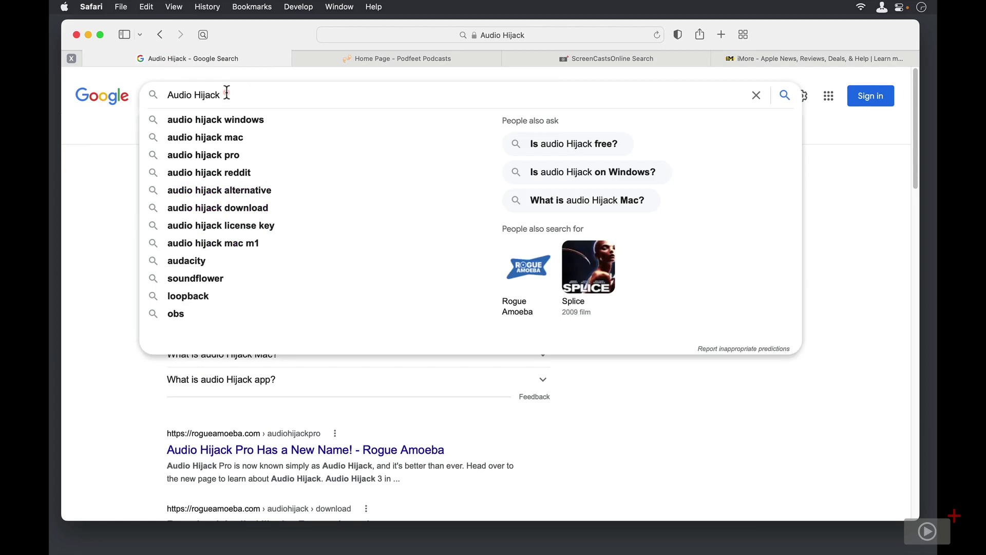
type("site:")
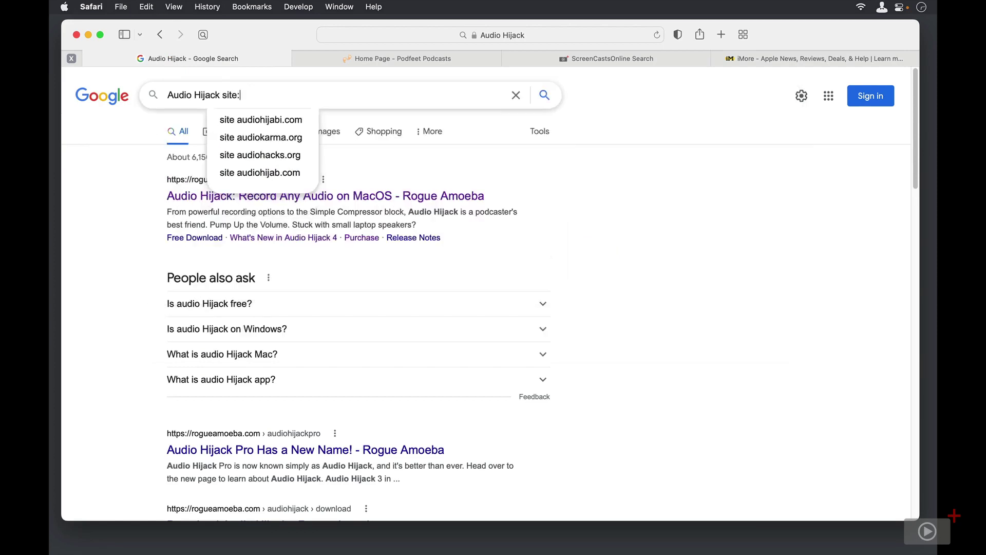
type("podfeet")
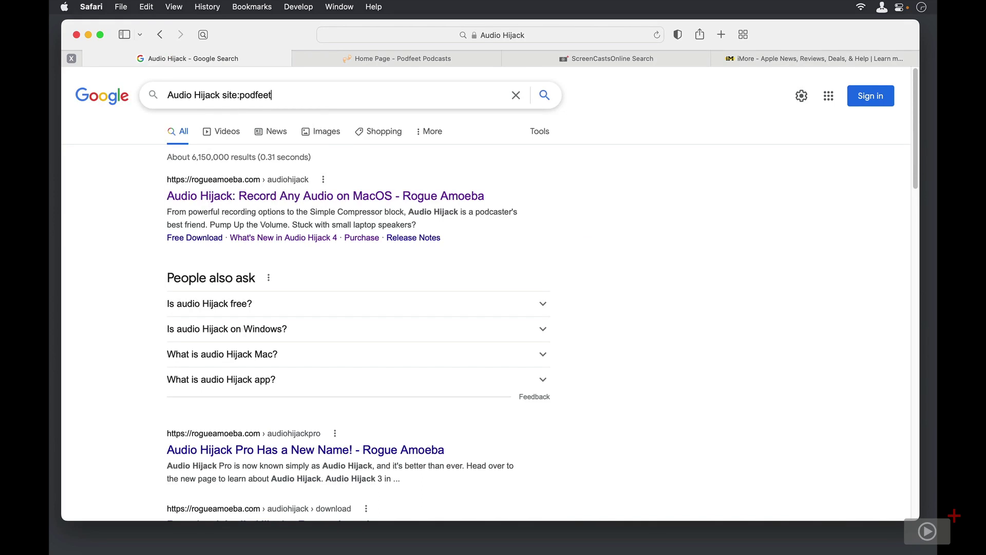
type(".com")
key("Return")
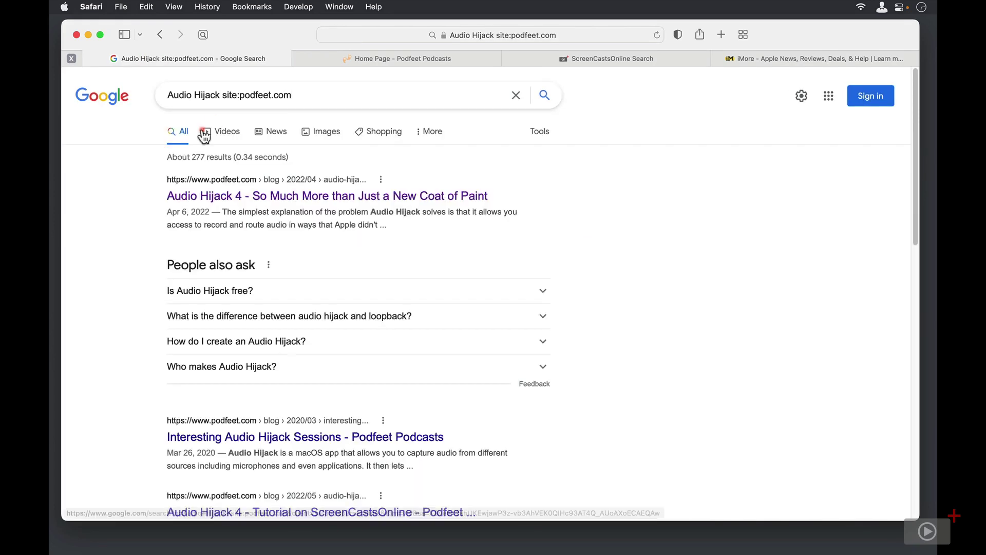
left_click(208, 204)
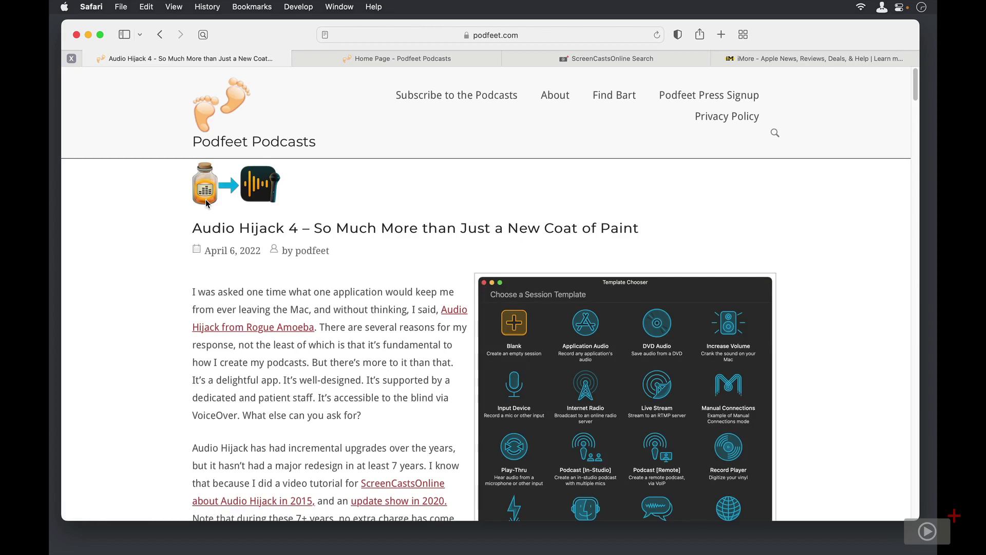
left_click(160, 35)
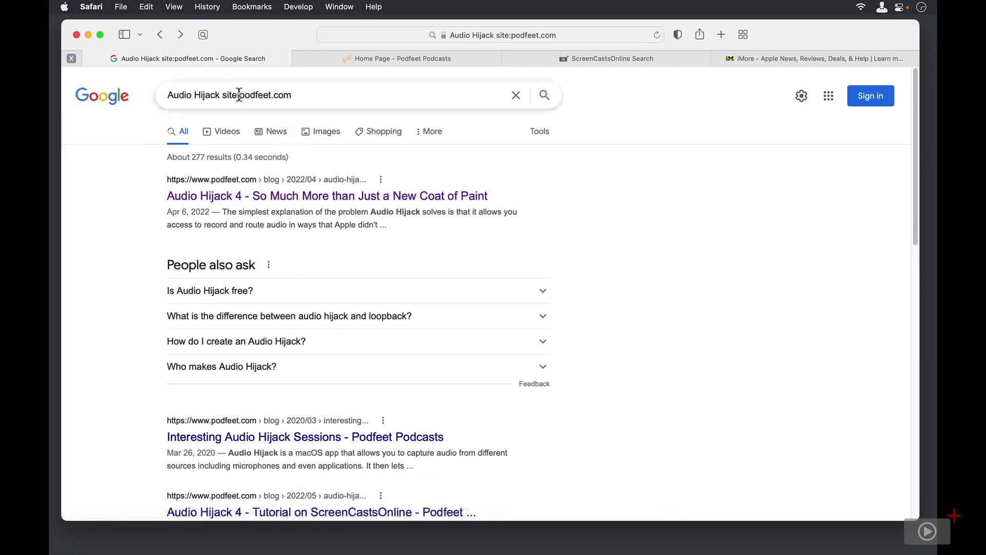
Change the site filter to screencastsonline.com and preview the Tags result
left_click_drag(240, 95, 300, 99)
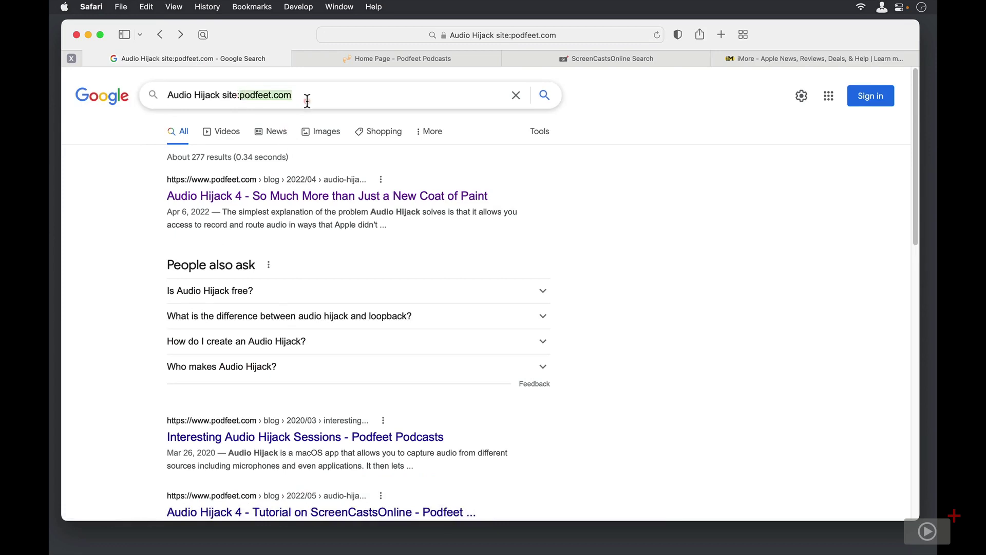
type("screencastsonline.com")
key("Return")
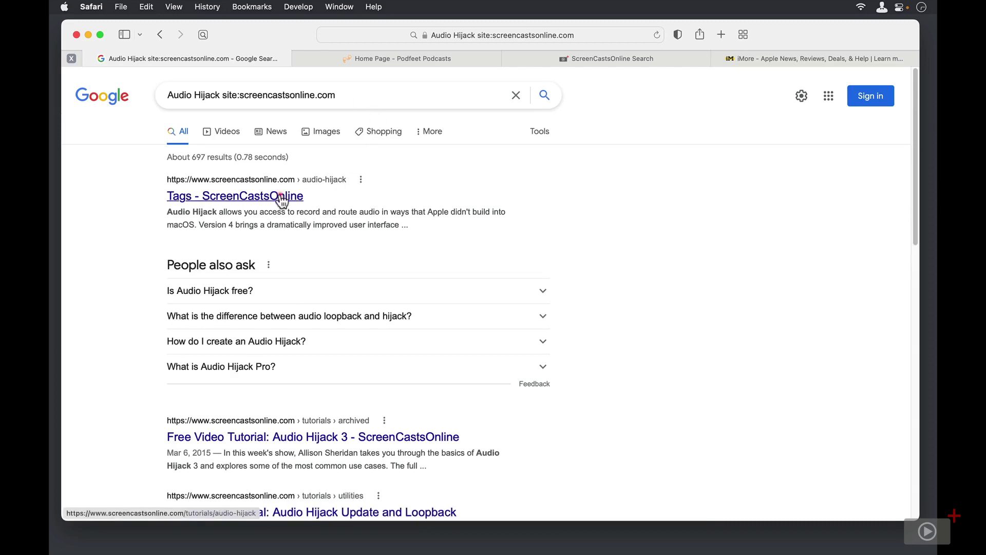
left_click(224, 204)
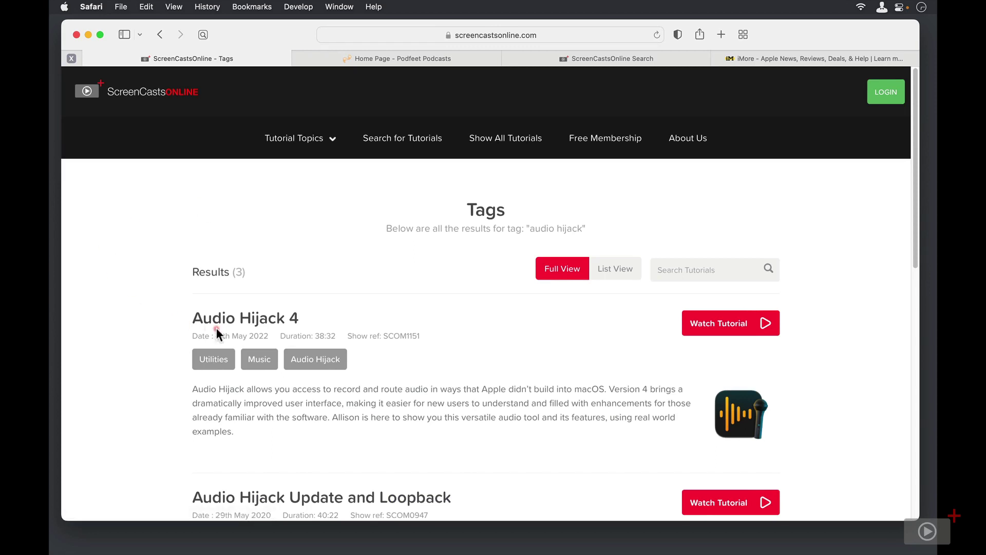
left_click(158, 35)
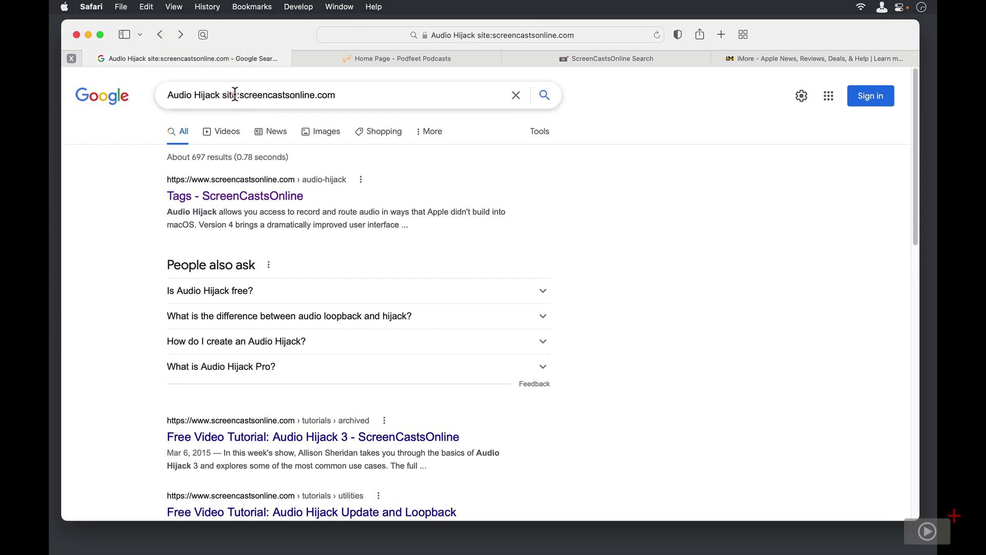
left_click_drag(221, 95, 351, 99)
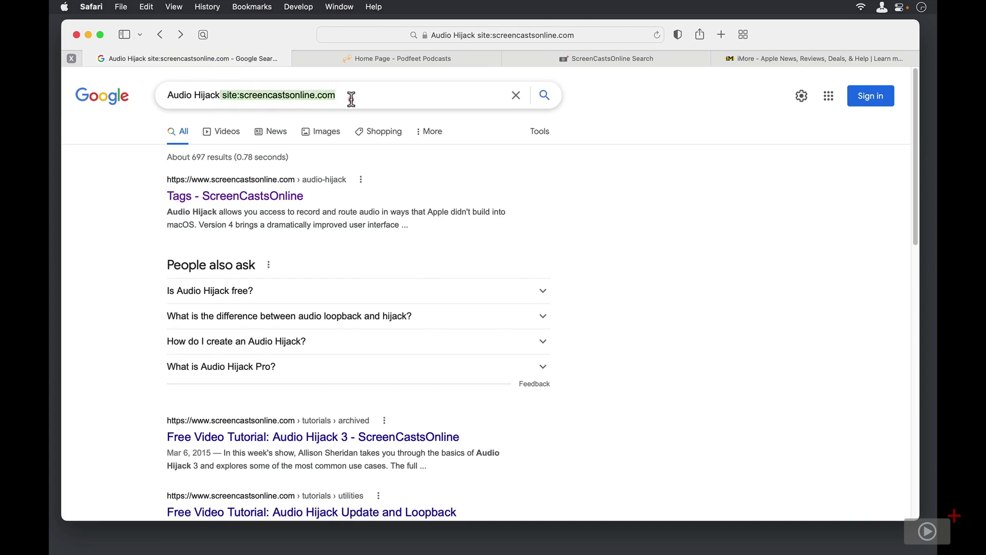
key("BackSpace")
key("super+Left")
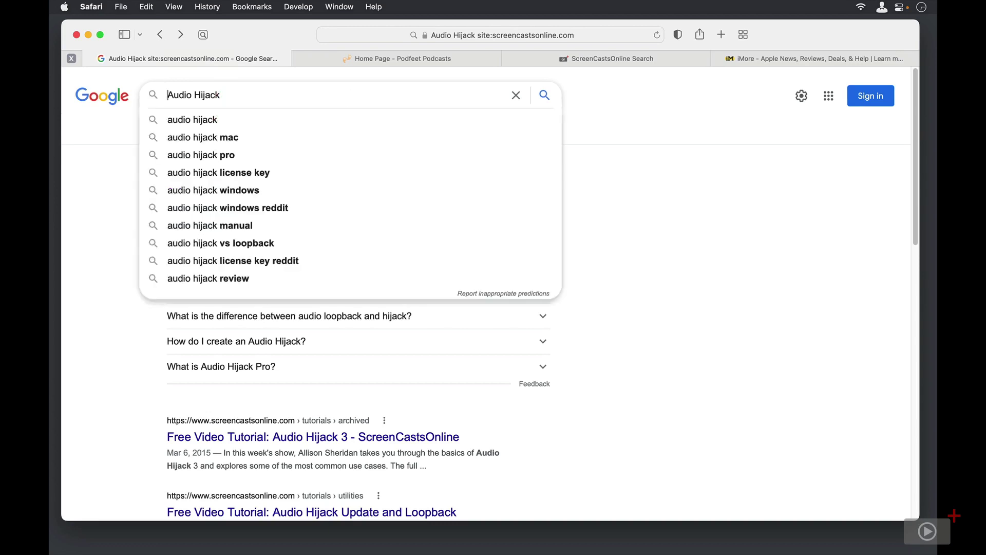
type("site:")
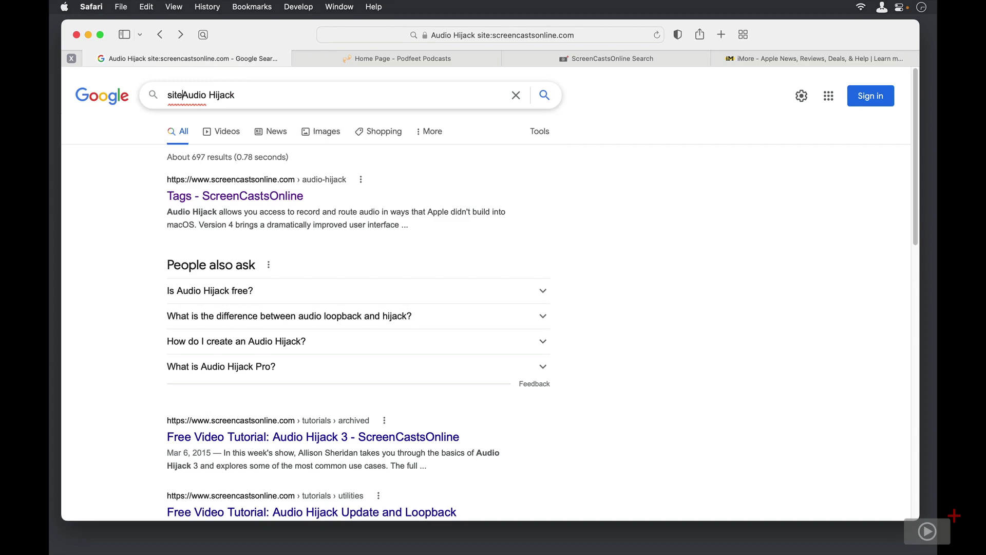
type("imore.com")
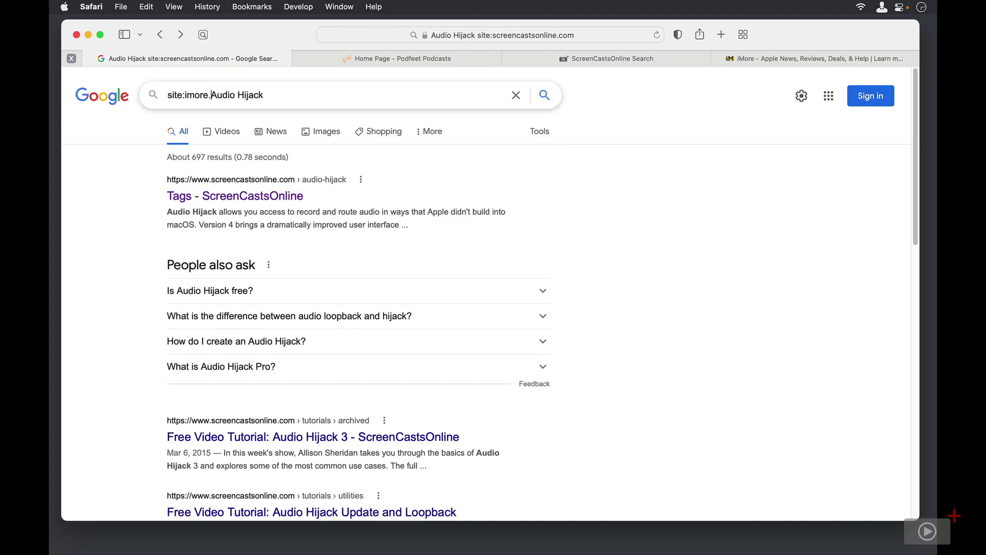
key("Return")
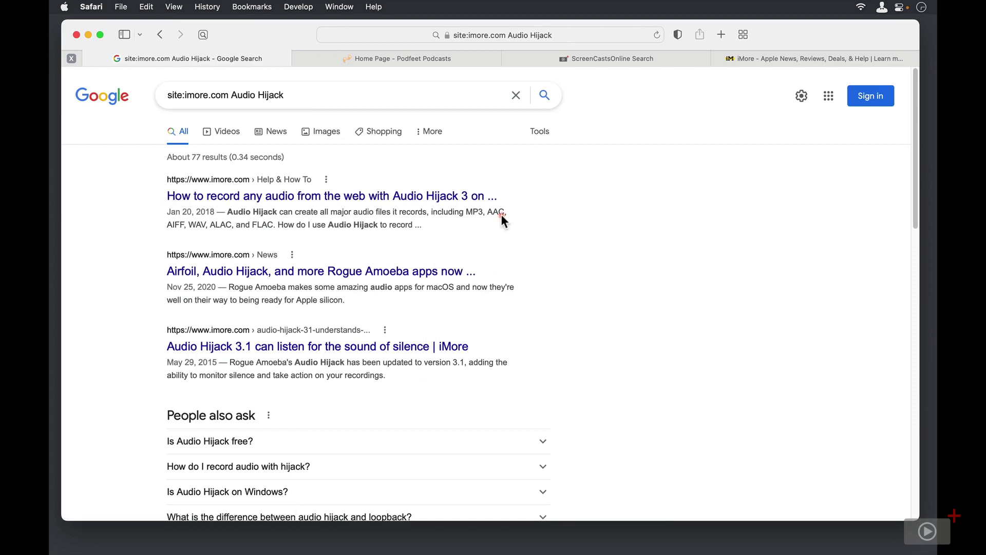
left_click(160, 35)
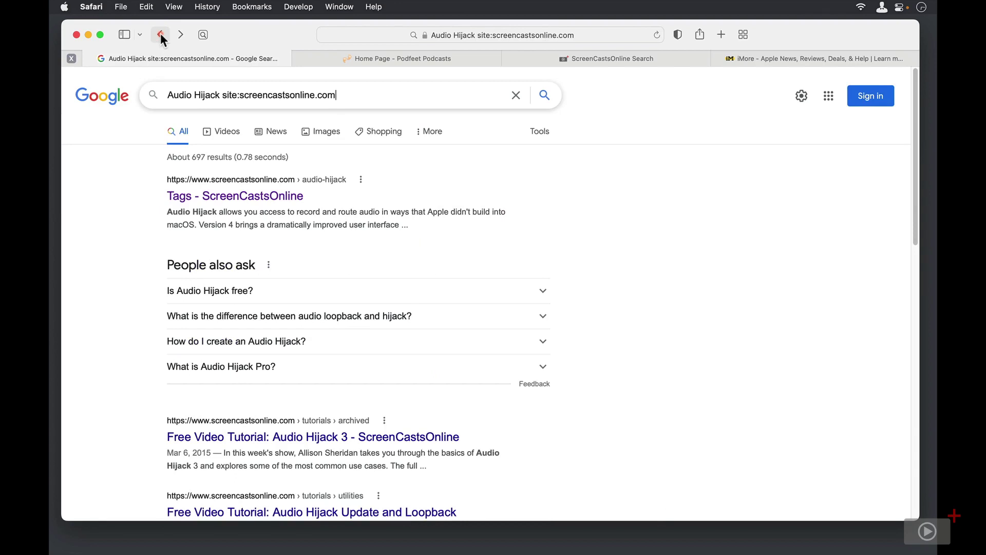
From the Podfeet tab's address bar, search 'Audio Hijack site:screencastsonline.com', then go back
left_click(168, 49)
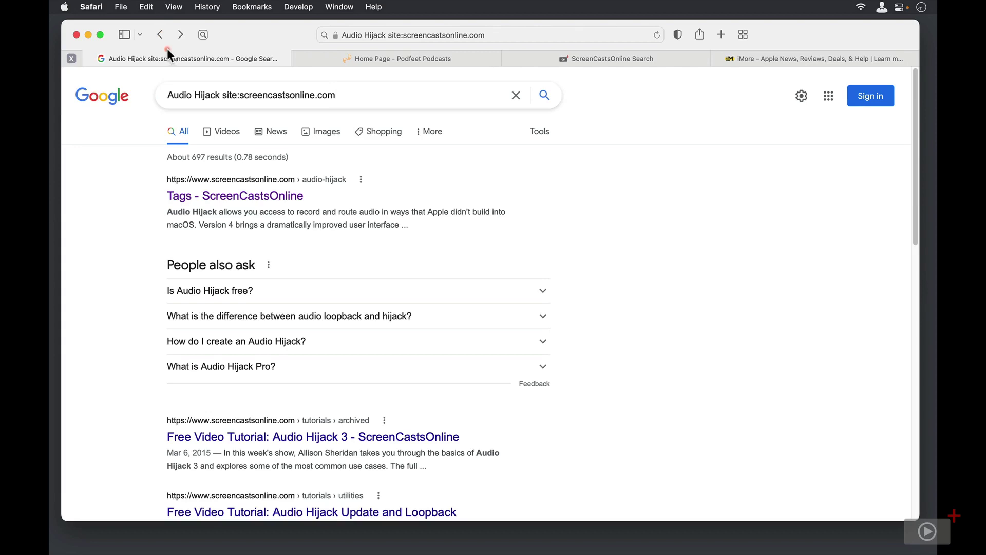
left_click(411, 58)
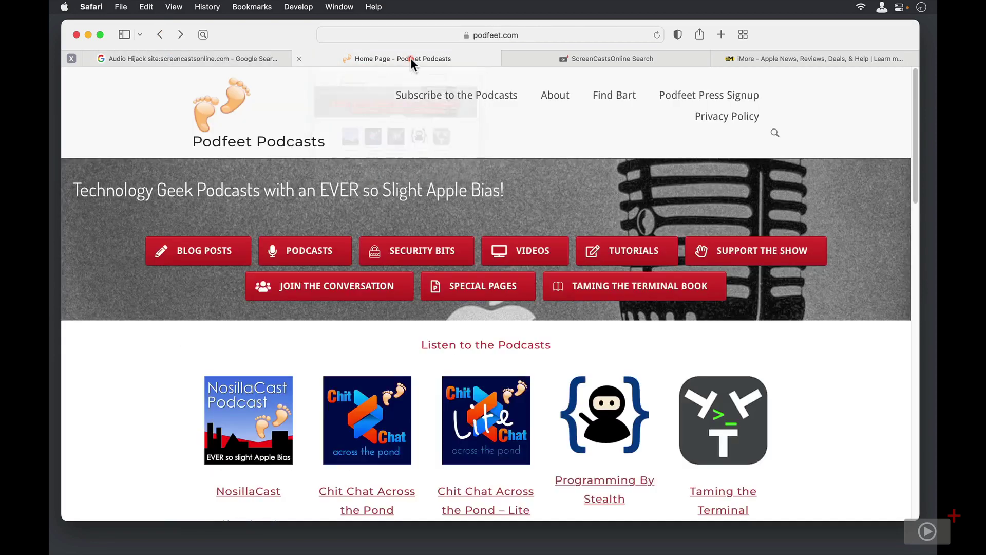
left_click(551, 34)
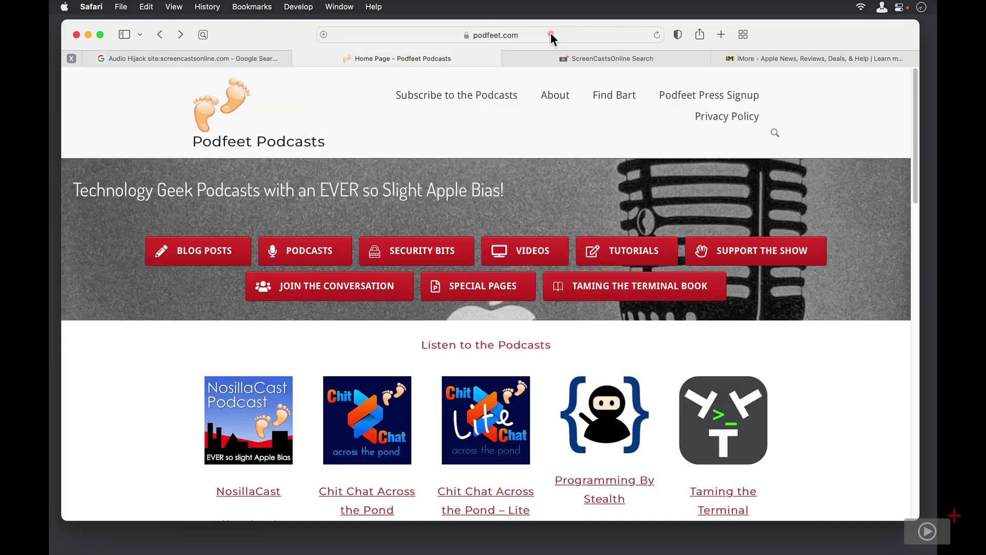
left_click(525, 35)
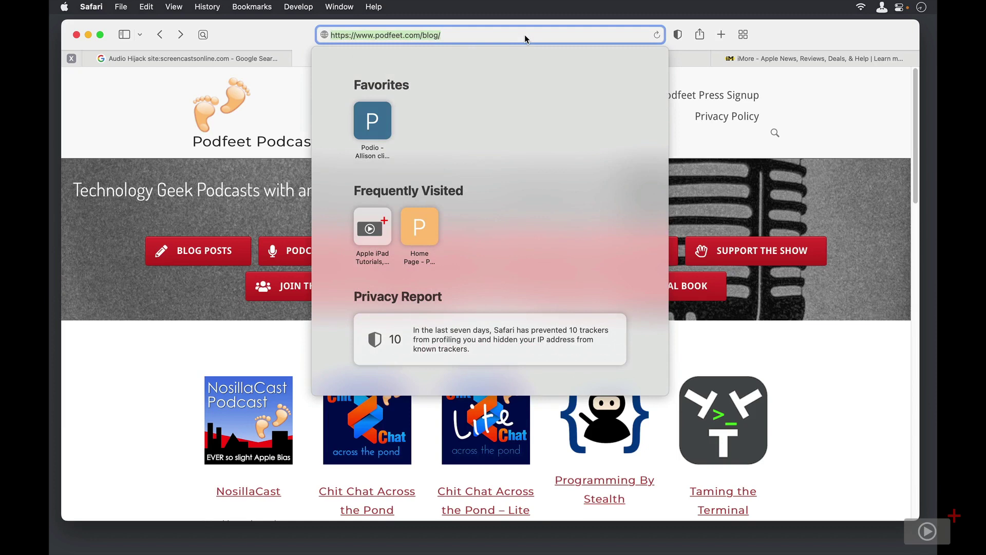
type("Audio Hijack site:s")
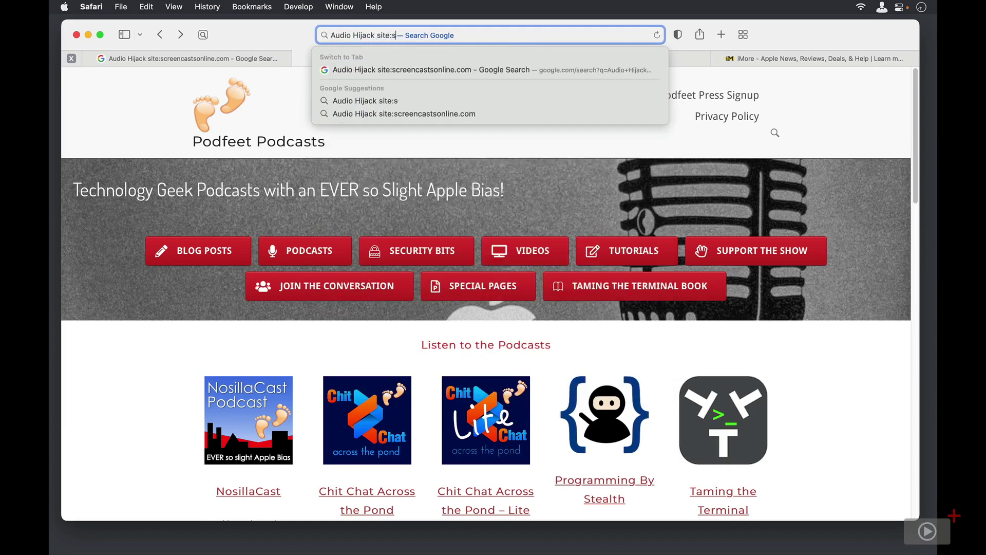
type("creencastsonline.com")
key("Return")
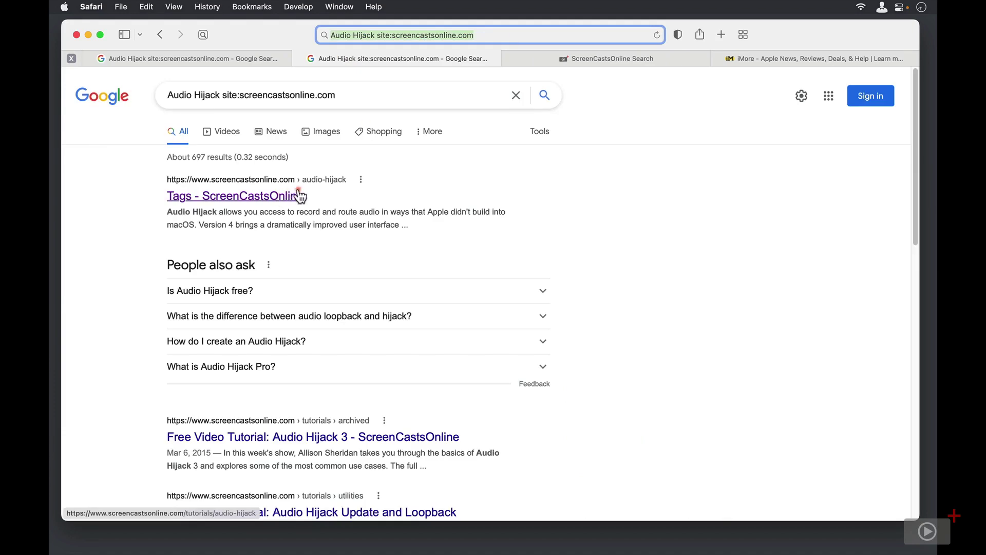
left_click(162, 35)
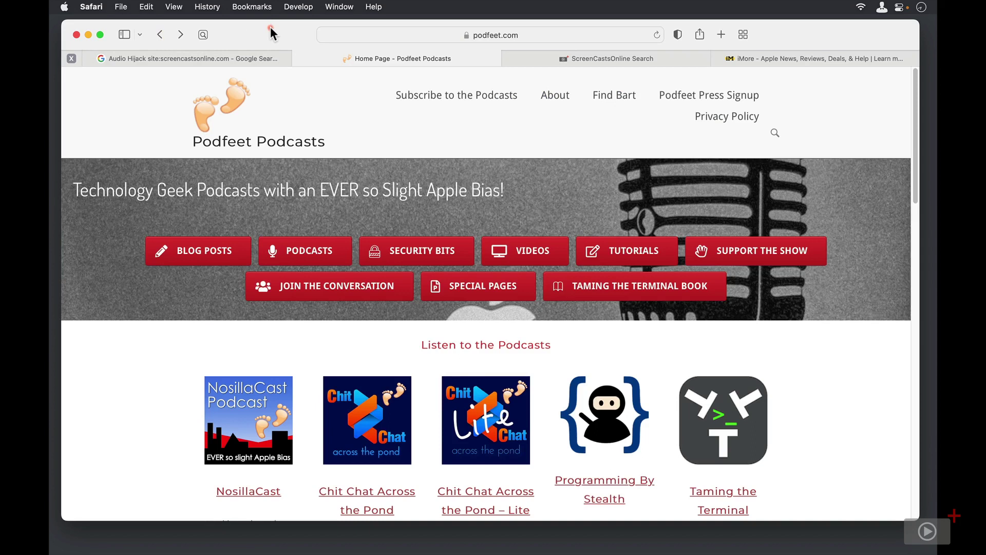
Focus the address bar and dismiss the favourites list without searching
key("super+l")
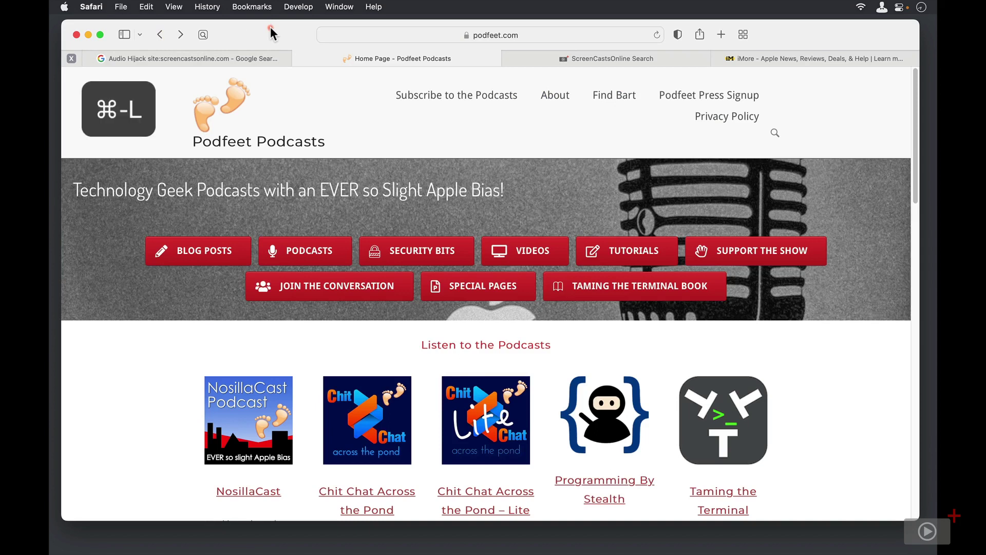
key("super+l")
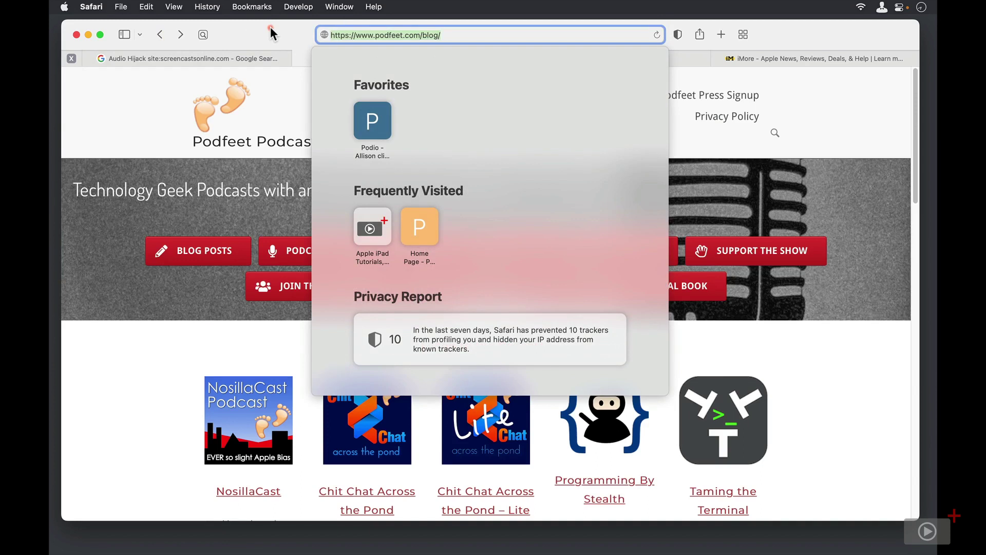
key("Escape")
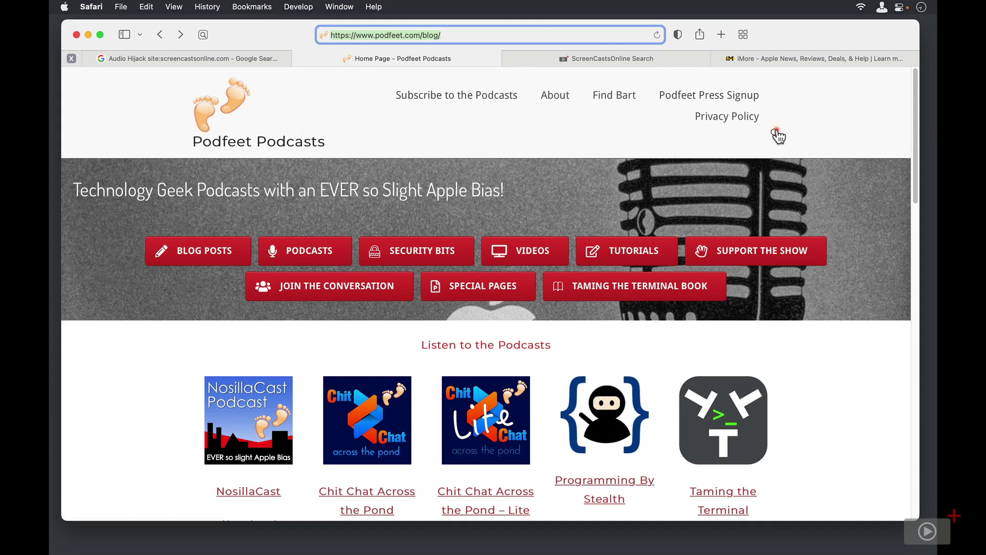
Bring the Google tab with the screencastsonline.com-limited results back to the front
left_click(245, 59)
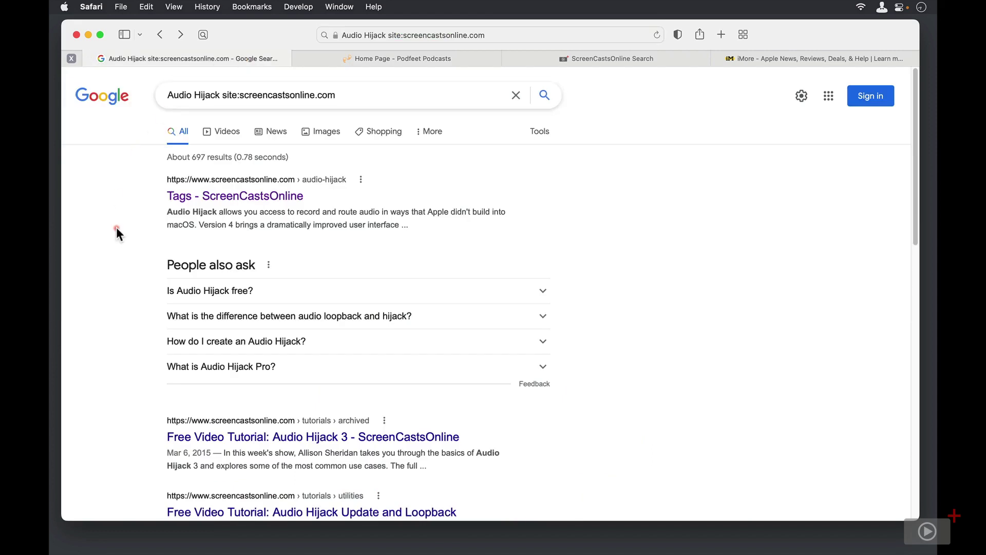